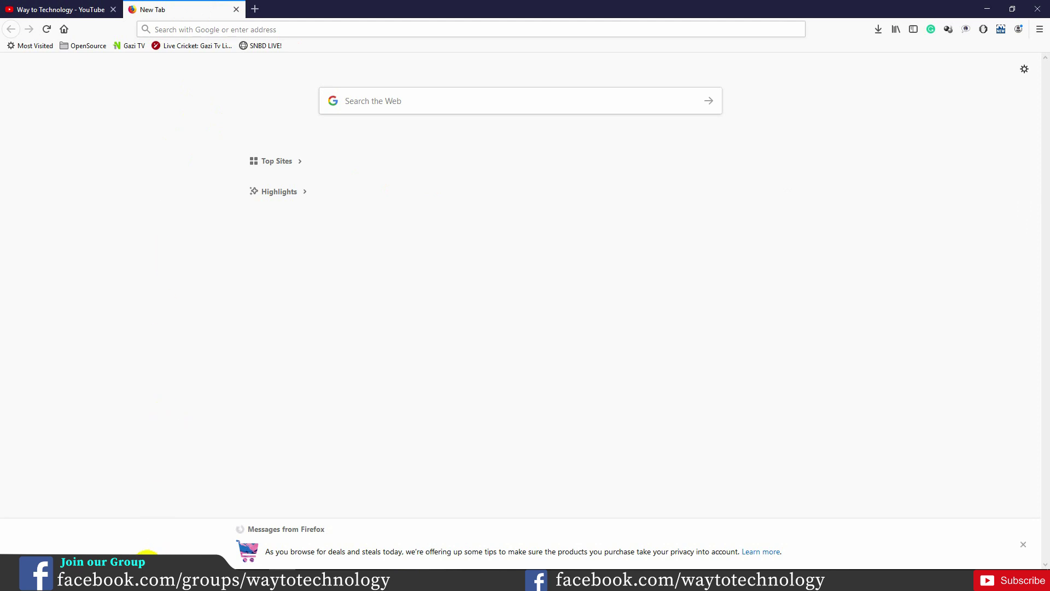
Step: Search Windows for 'vpn settings' and begin adding a new VPN connection
{"action": "left_click", "coordinate": [143, 575]}
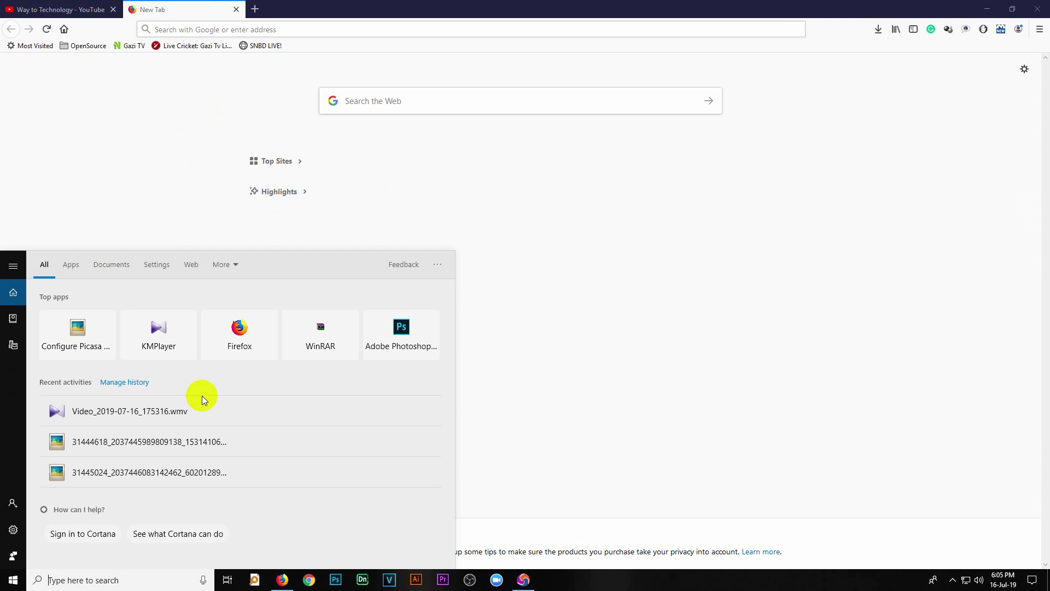
{"action": "type", "text": "vpn settings"}
{"action": "key", "text": "Return"}
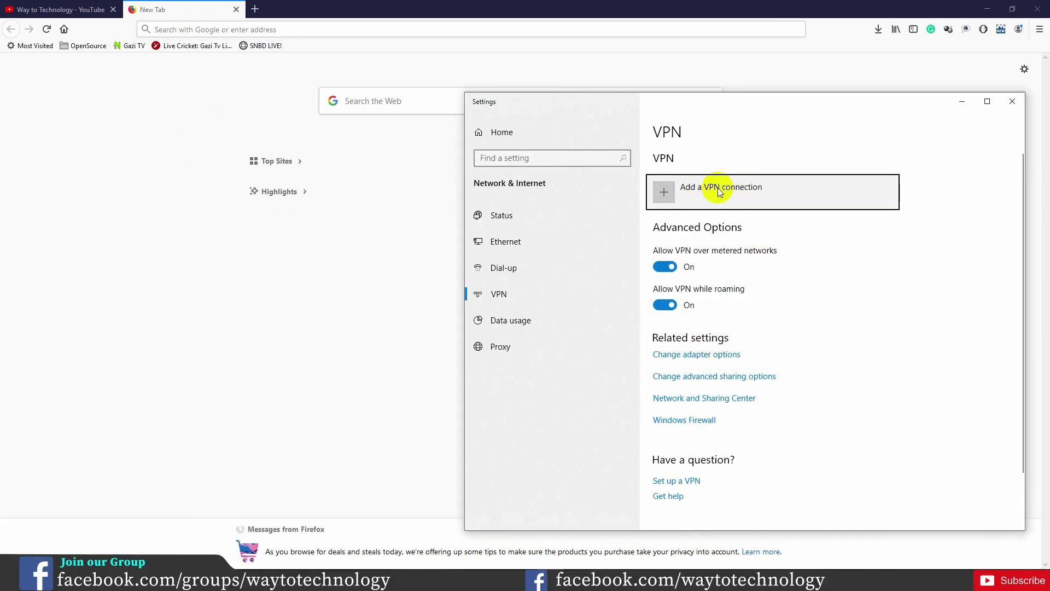
{"action": "left_click", "coordinate": [748, 195]}
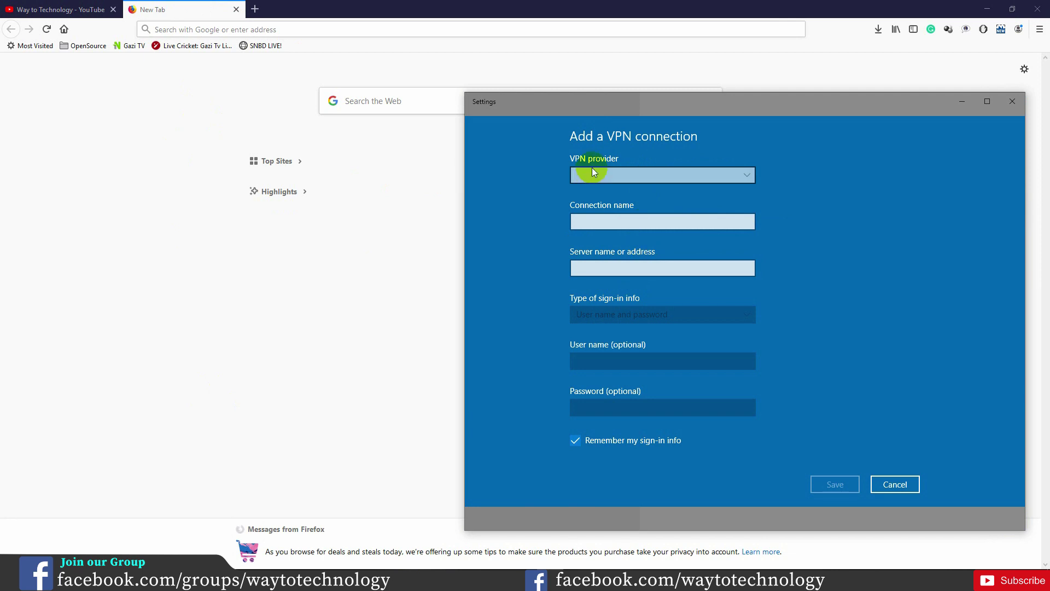
Step: Pick the Windows (built-in) VPN provider and name the connection pvn
{"action": "left_click", "coordinate": [641, 169]}
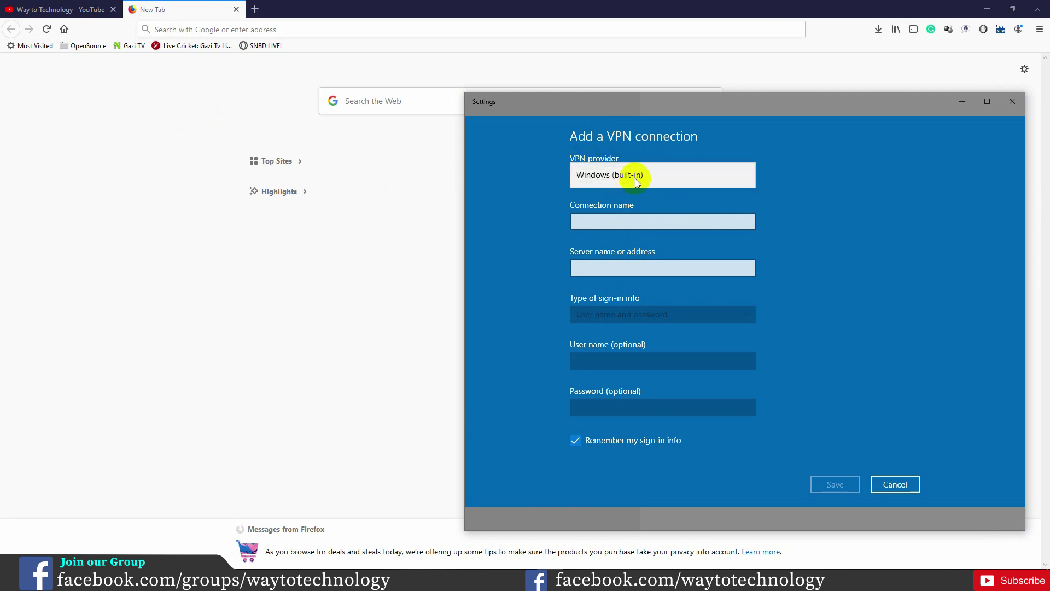
{"action": "left_click", "coordinate": [631, 175]}
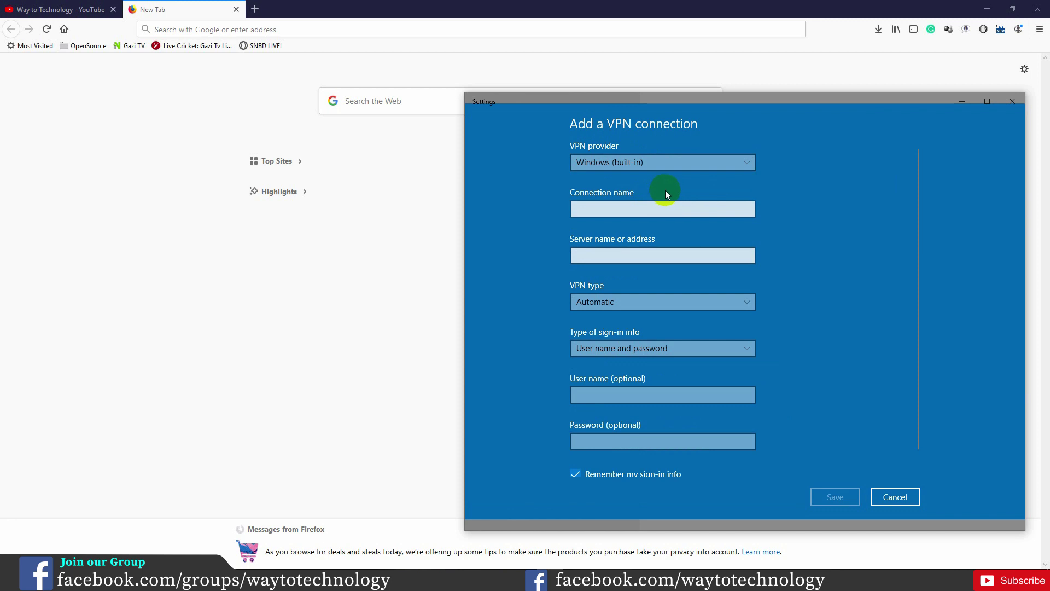
{"action": "left_click", "coordinate": [605, 206]}
{"action": "type", "text": "pvn"}
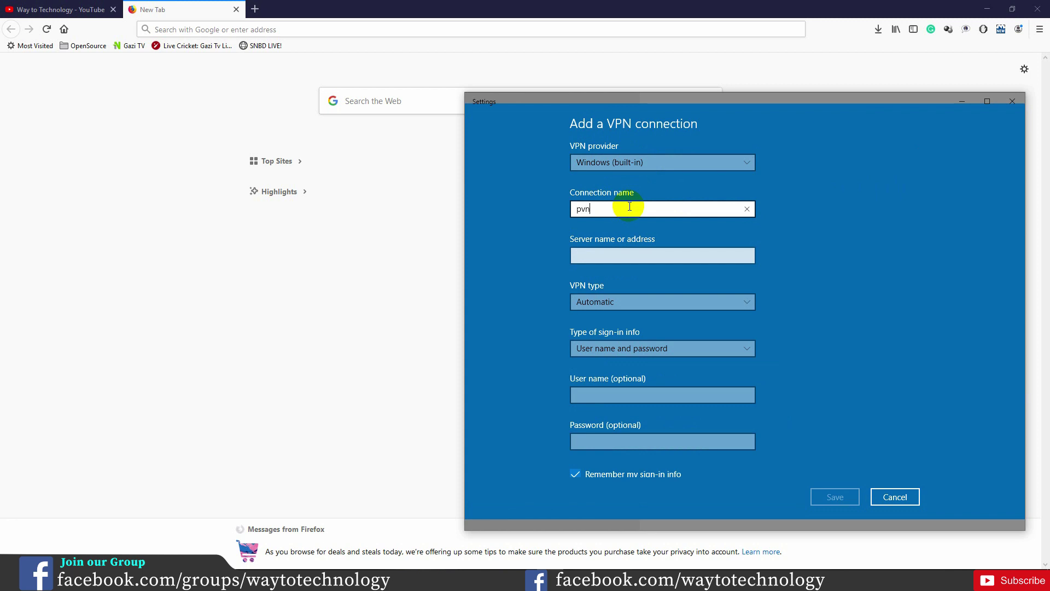
{"action": "left_click", "coordinate": [637, 255]}
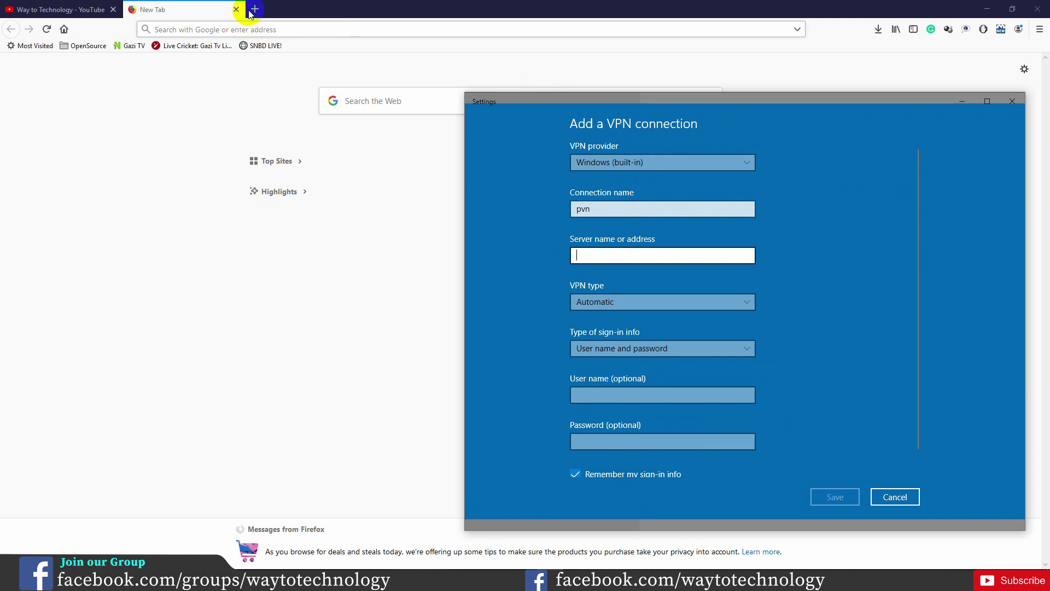
{"action": "left_click", "coordinate": [376, 96]}
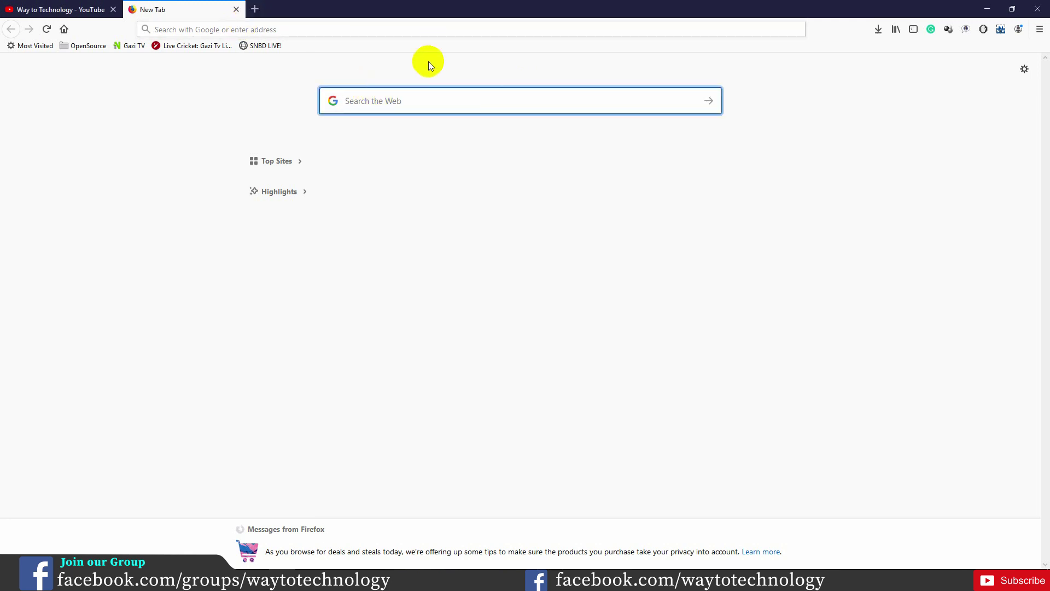
Step: Search Google for vpnbook and open VPNBook's Free VPN page listing PPTP server addresses
{"action": "type", "text": "vpn"}
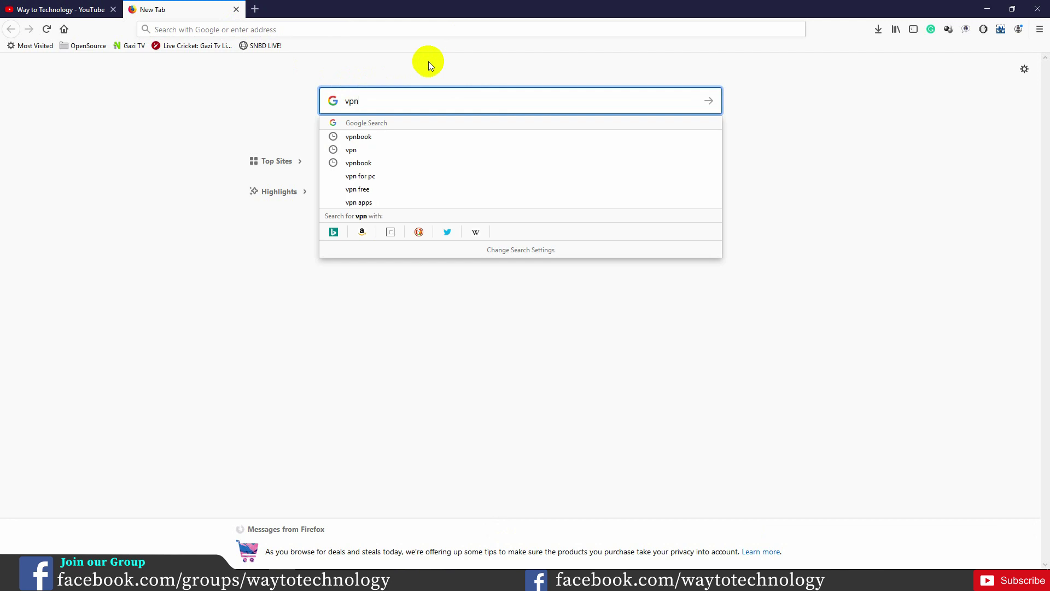
{"action": "key", "text": "Down"}
{"action": "key", "text": "Return"}
{"action": "left_click", "coordinate": [104, 154]}
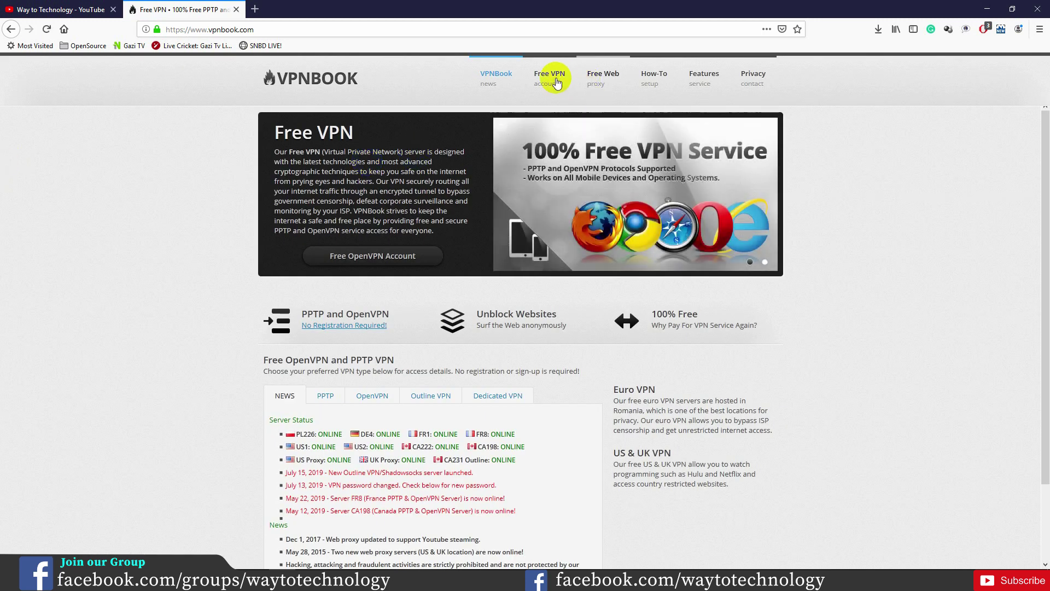
{"action": "left_click", "coordinate": [547, 81]}
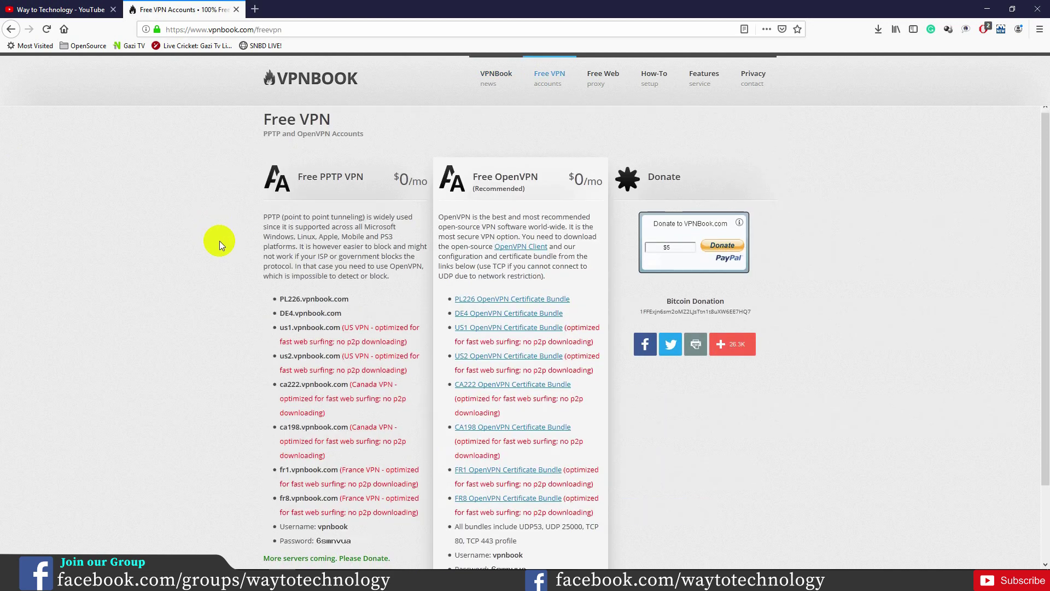
{"action": "scroll", "coordinate": [219, 241], "scroll_direction": "down", "scroll_amount": 3}
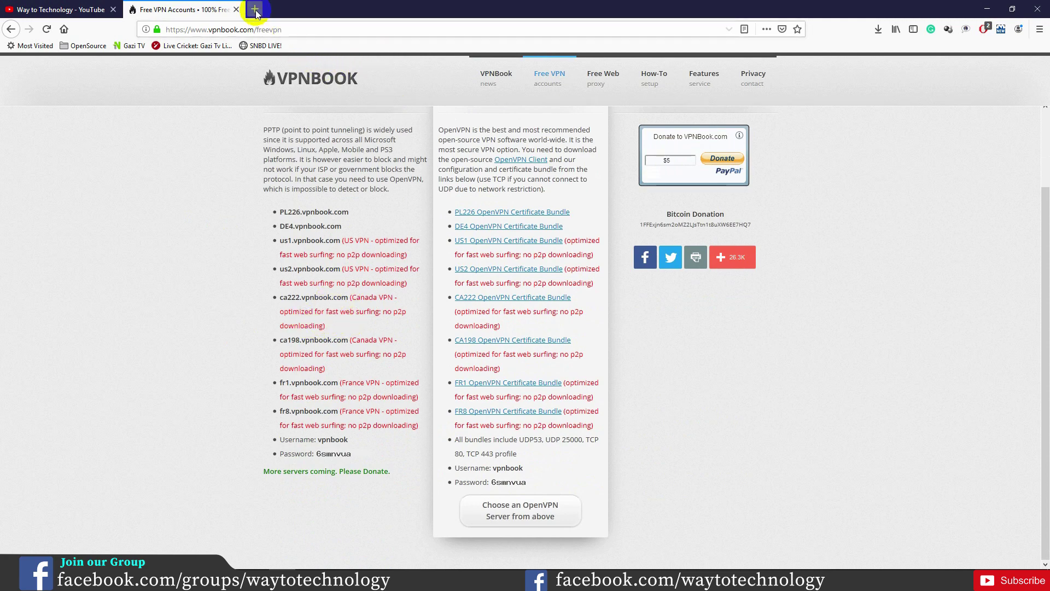
Step: Search 'justfreevpn' in a new tab, read the VPN Critic review, then return to VPNBook
{"action": "key", "text": "ctrl+t"}
{"action": "left_click", "coordinate": [414, 105]}
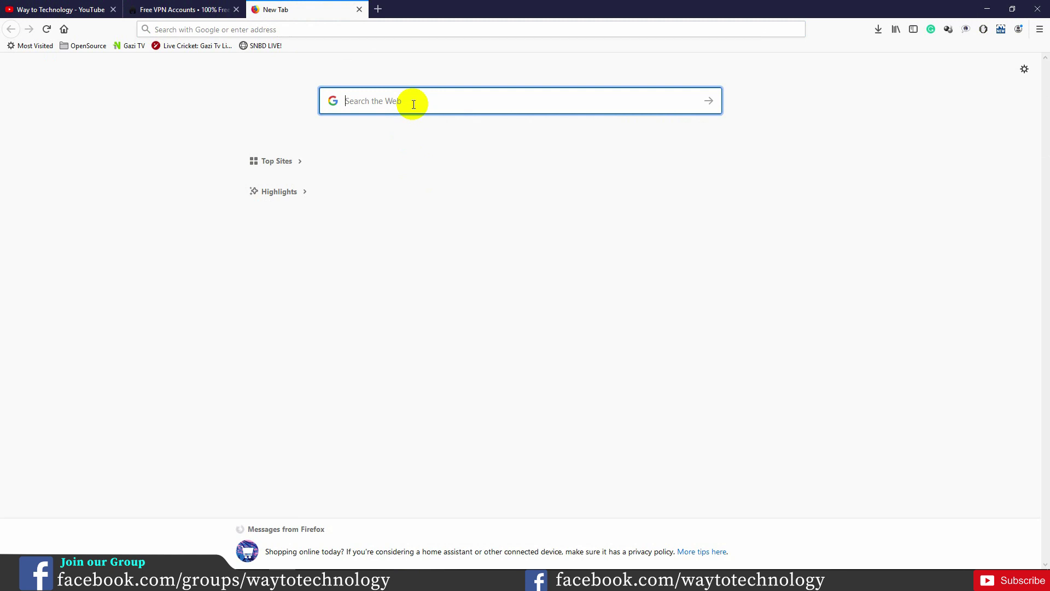
{"action": "type", "text": "justf"}
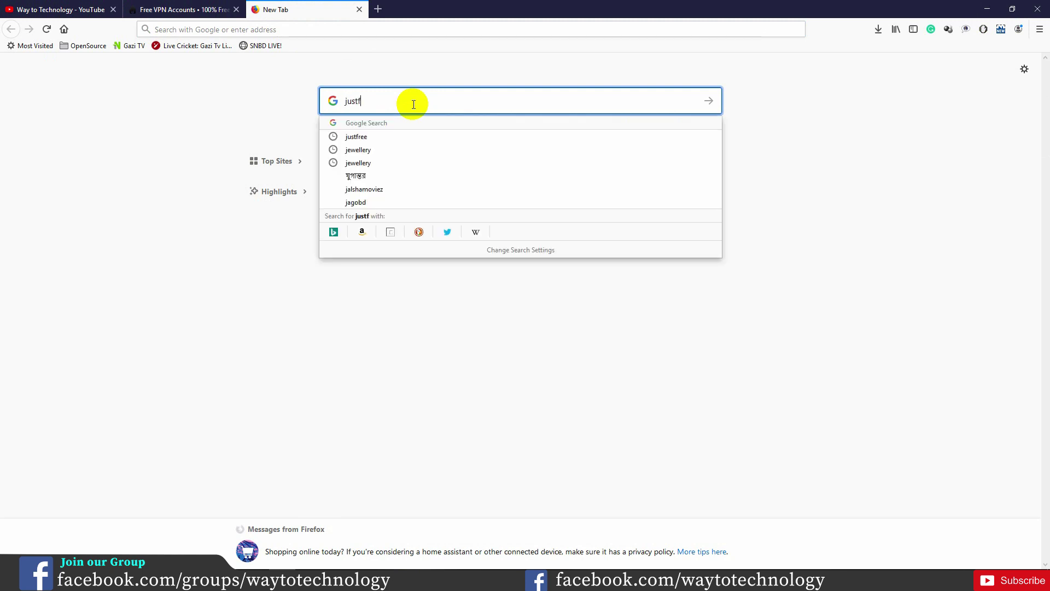
{"action": "type", "text": "reevpn"}
{"action": "key", "text": "Return"}
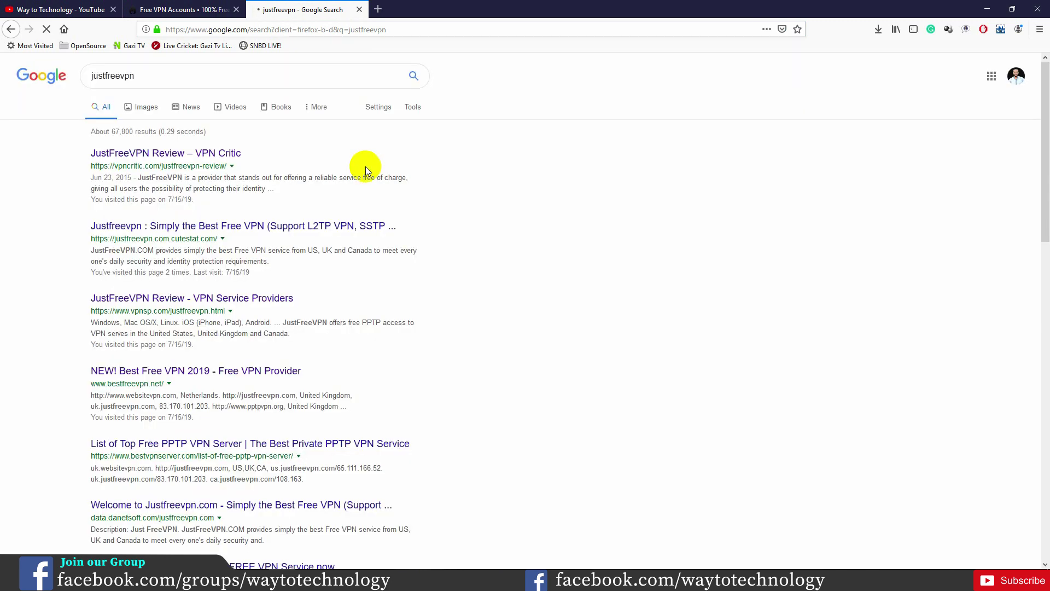
{"action": "left_click", "coordinate": [164, 158]}
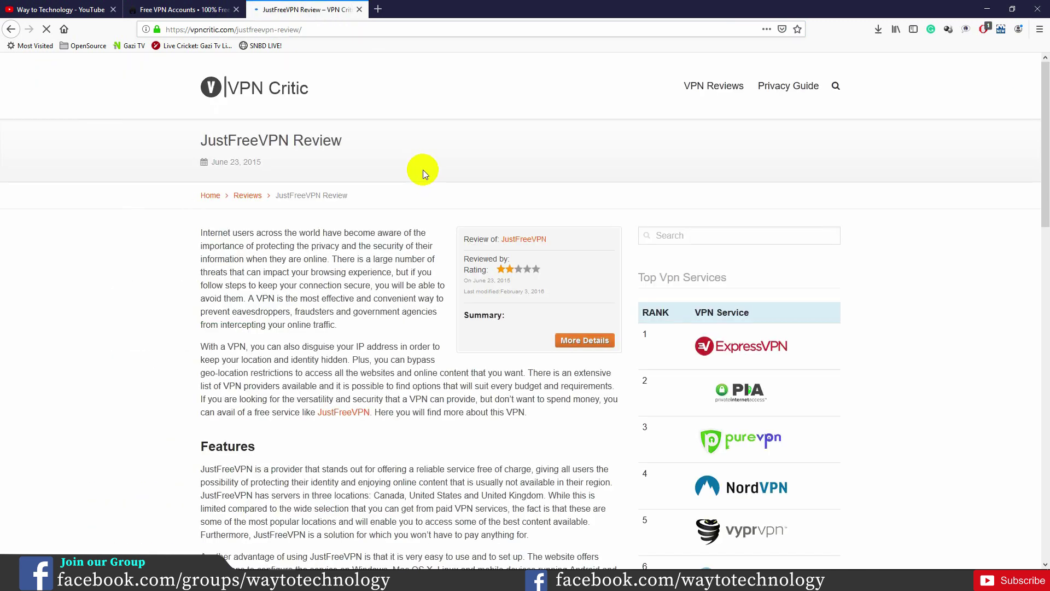
{"action": "scroll", "coordinate": [292, 278], "scroll_direction": "down", "scroll_amount": 10}
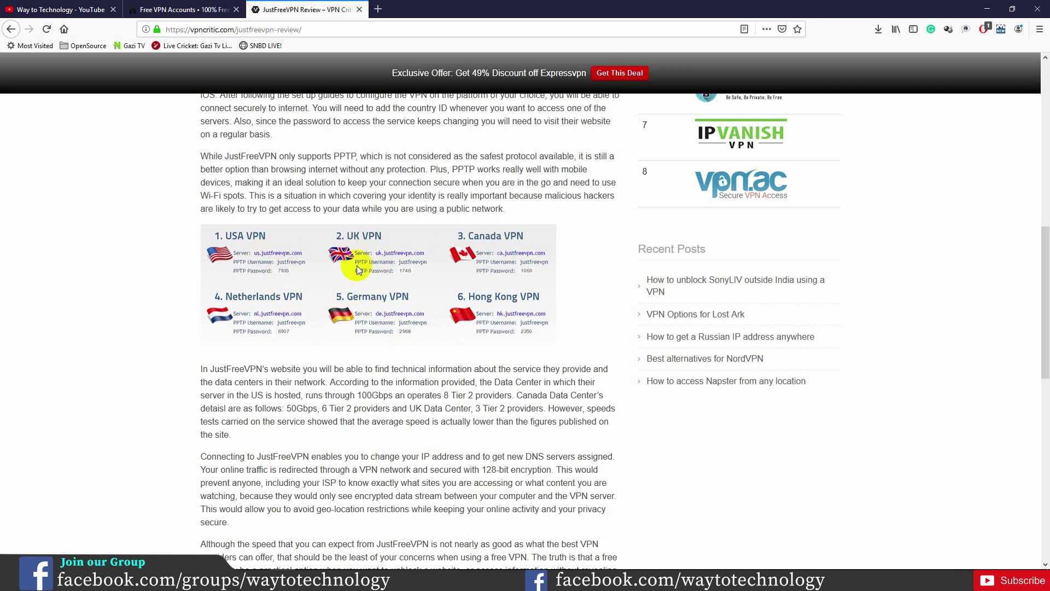
{"action": "left_click", "coordinate": [203, 9]}
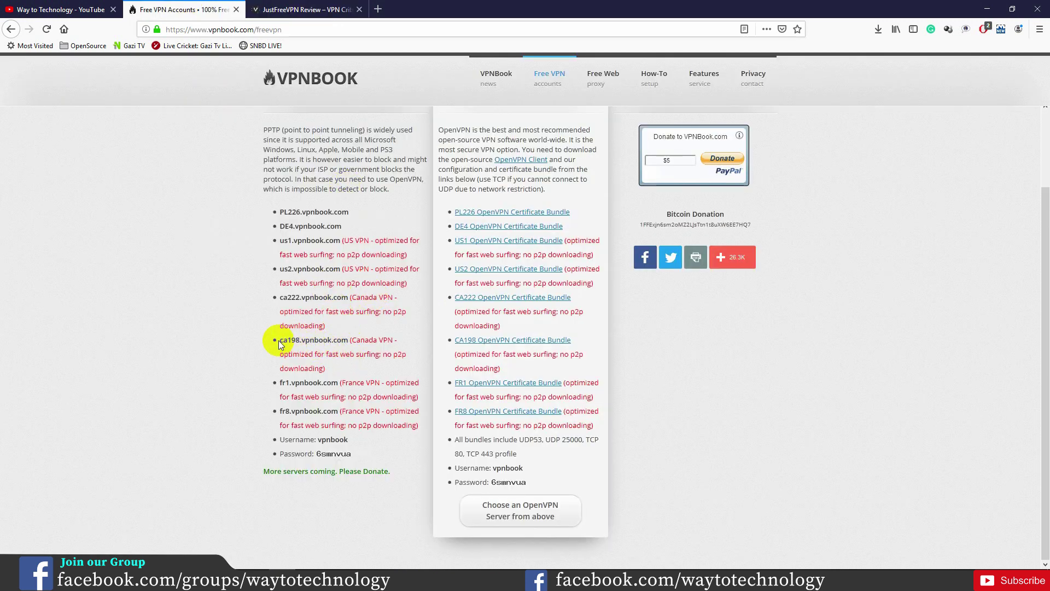
Step: Paste ca198.vpnbook.com as the server address and set the VPN type to PPTP
{"action": "left_click_drag", "start_coordinate": [280, 341], "coordinate": [347, 339]}
{"action": "key", "text": "ctrl+c"}
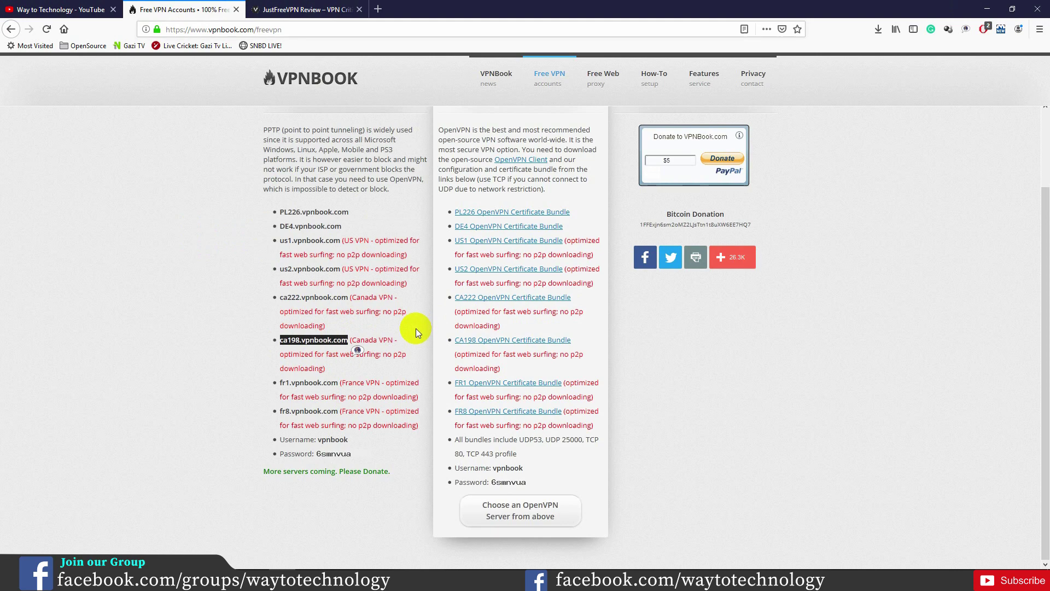
{"action": "left_click", "coordinate": [529, 563]}
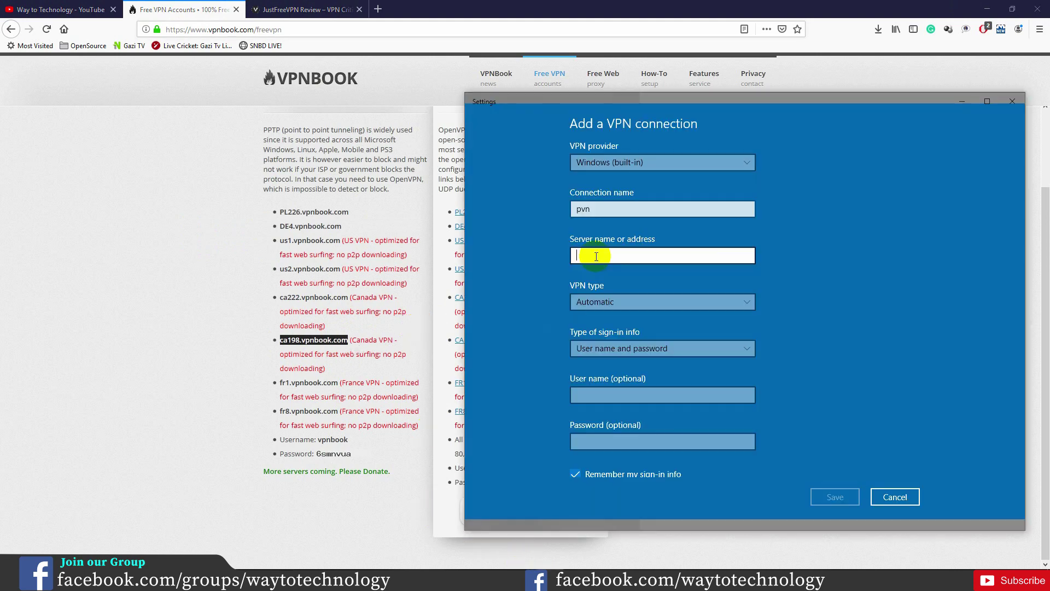
{"action": "key", "text": "ctrl+v"}
{"action": "left_click", "coordinate": [608, 302]}
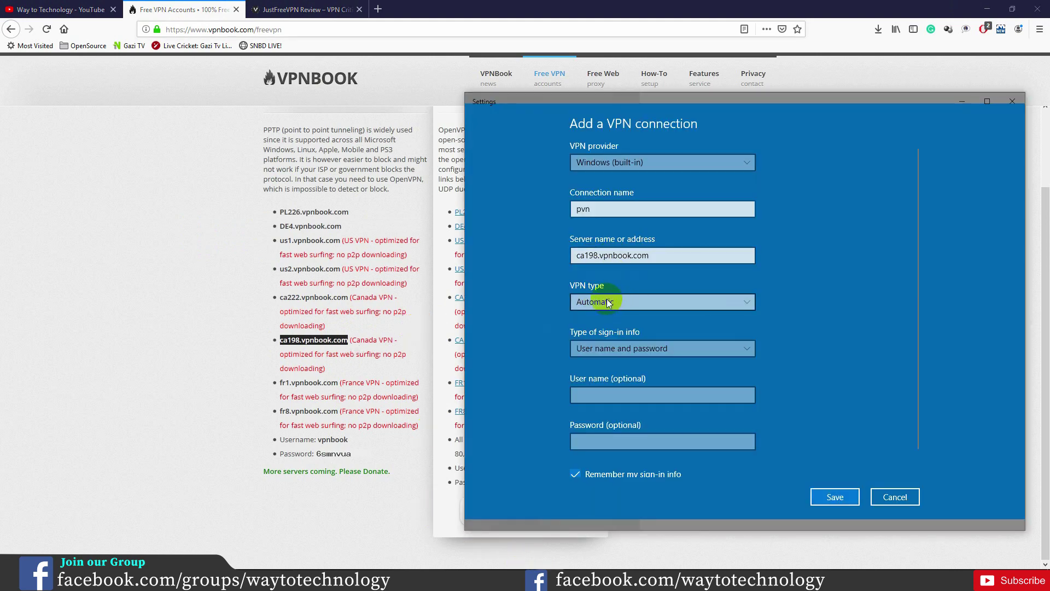
{"action": "left_click", "coordinate": [628, 301]}
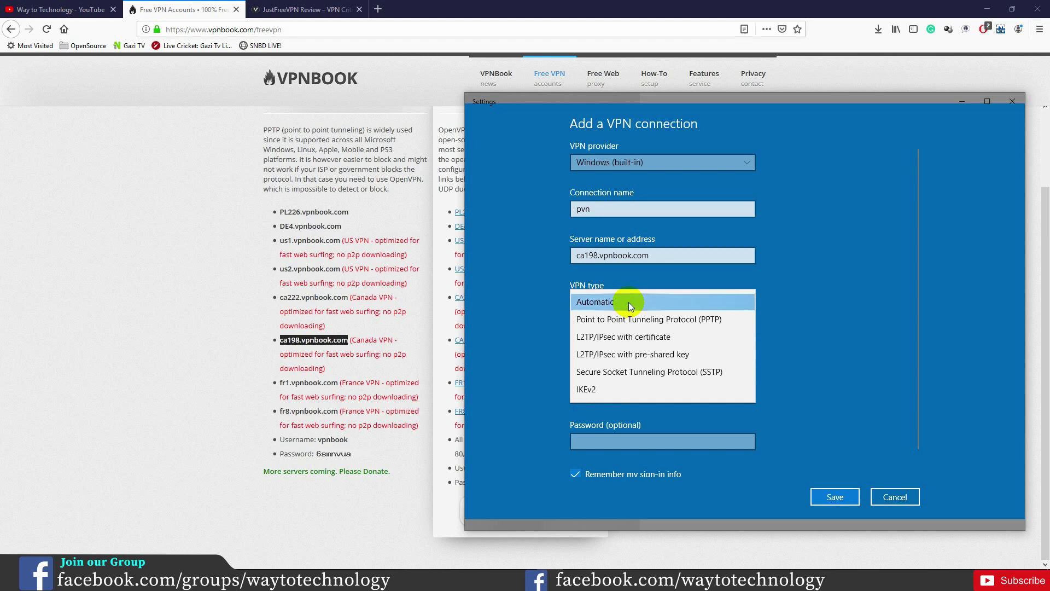
{"action": "left_click", "coordinate": [698, 323]}
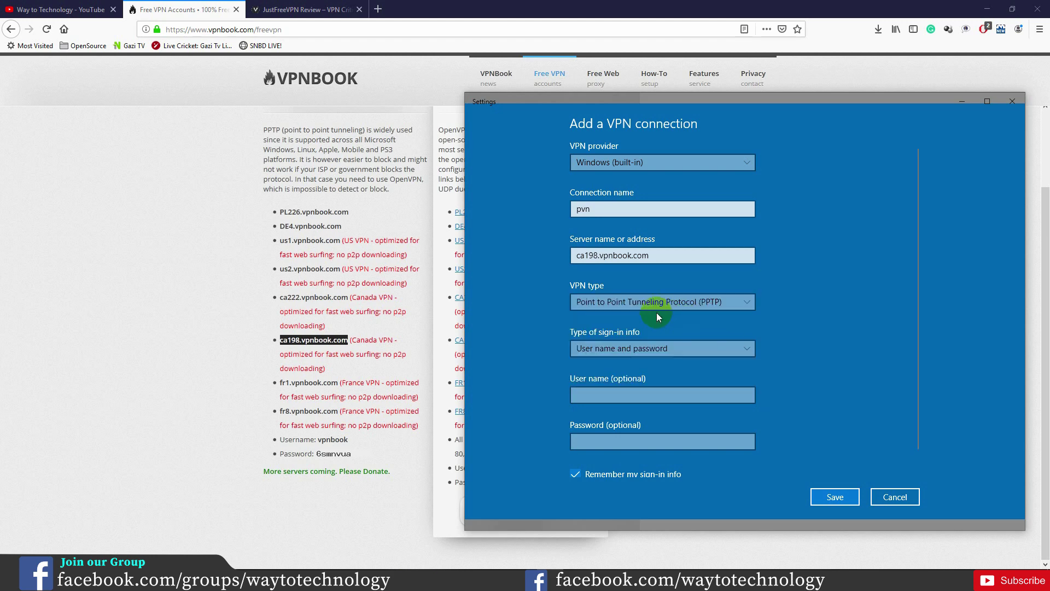
Step: Use user name and password sign-in with the VPNBook account credentials and save pvn
{"action": "left_click", "coordinate": [662, 349]}
{"action": "left_click", "coordinate": [622, 349]}
{"action": "left_click", "coordinate": [621, 396]}
{"action": "type", "text": "vpnbook"}
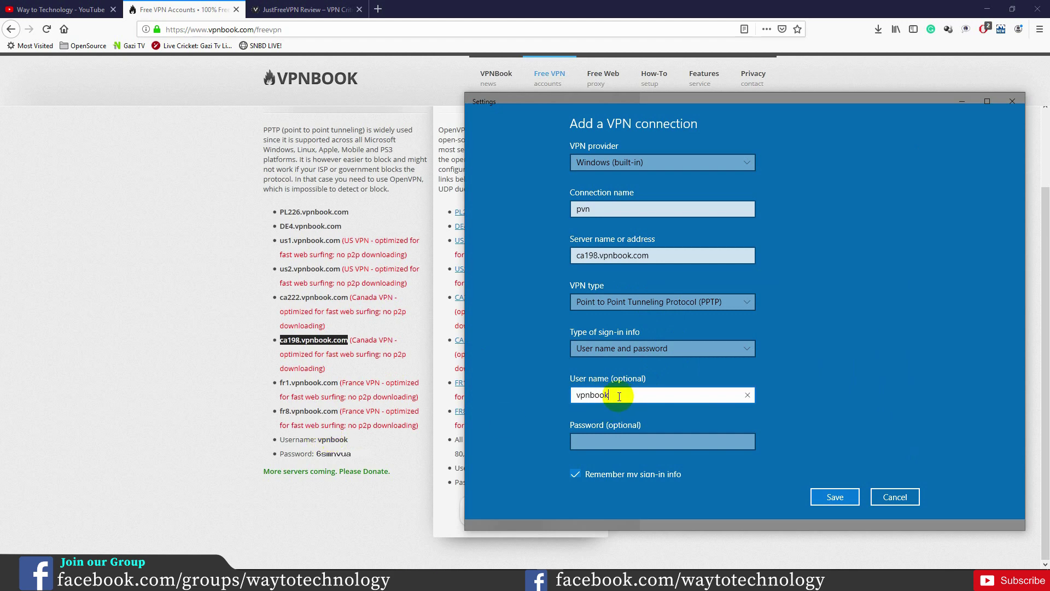
{"action": "key", "text": "Tab"}
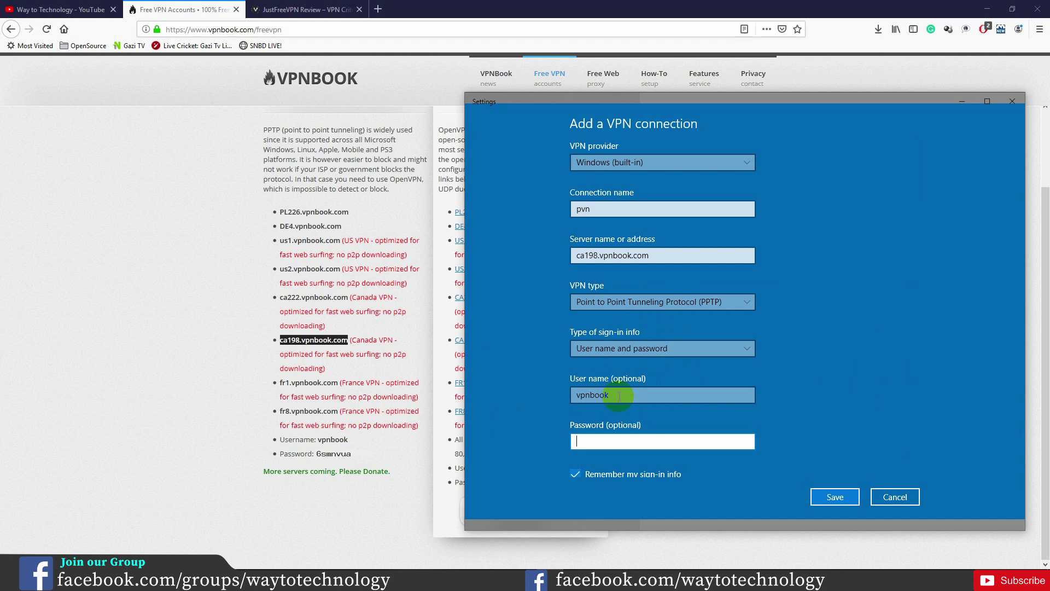
{"action": "type", "text": "6smnvua"}
{"action": "left_click", "coordinate": [743, 442]}
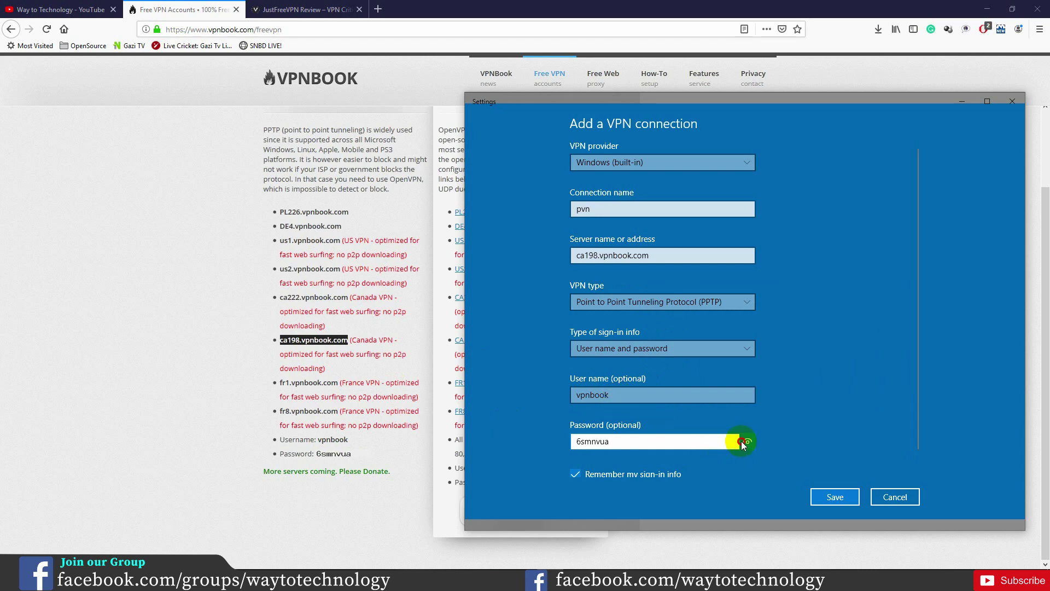
{"action": "left_click", "coordinate": [835, 494]}
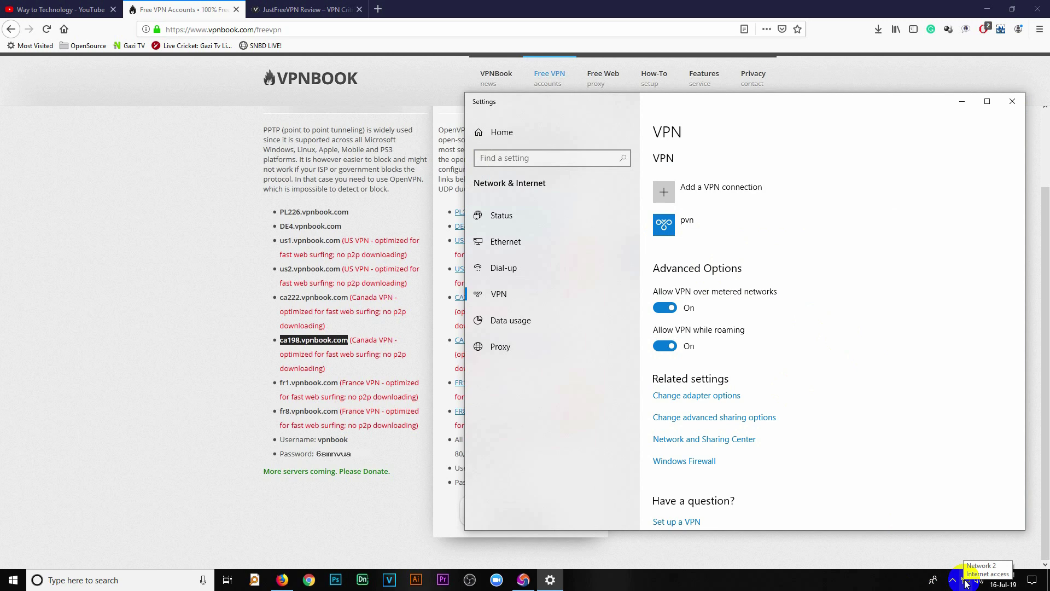
{"action": "left_click", "coordinate": [703, 232]}
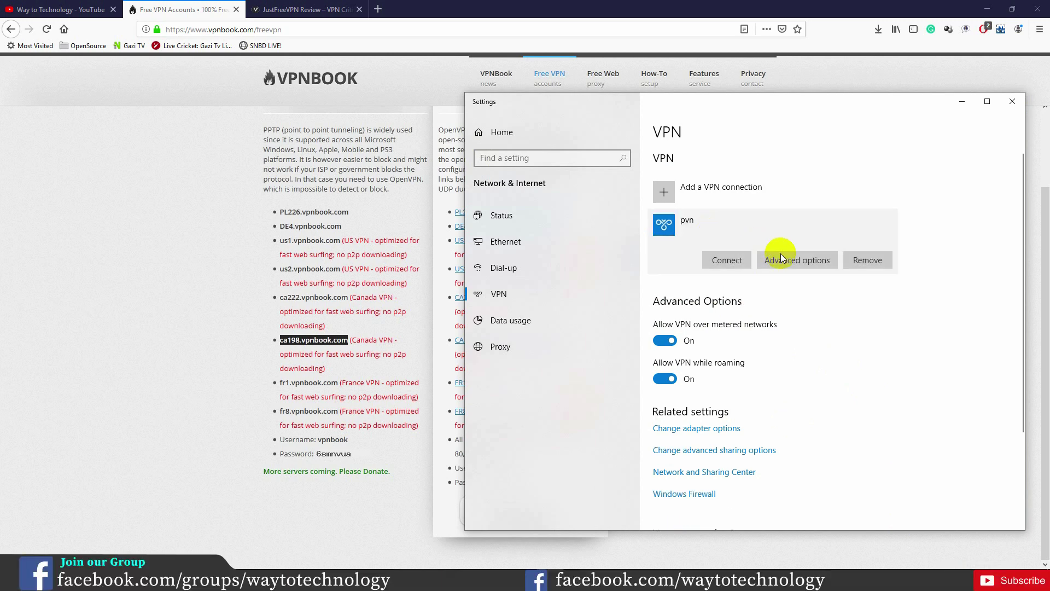
{"action": "left_click", "coordinate": [732, 265]}
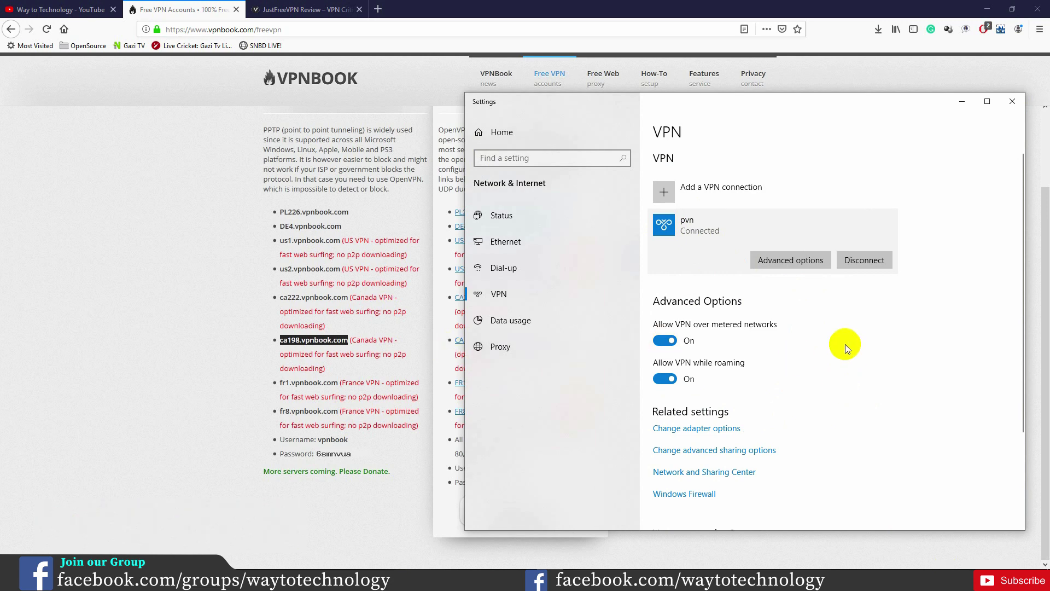
{"action": "mouse_move", "coordinate": [963, 569]}
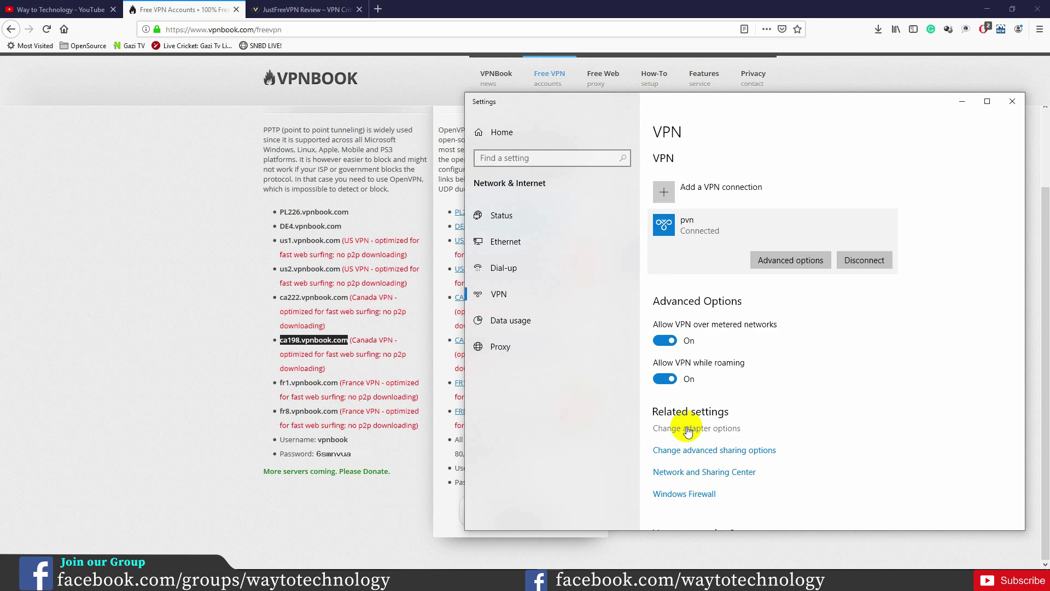
{"action": "left_click", "coordinate": [869, 260]}
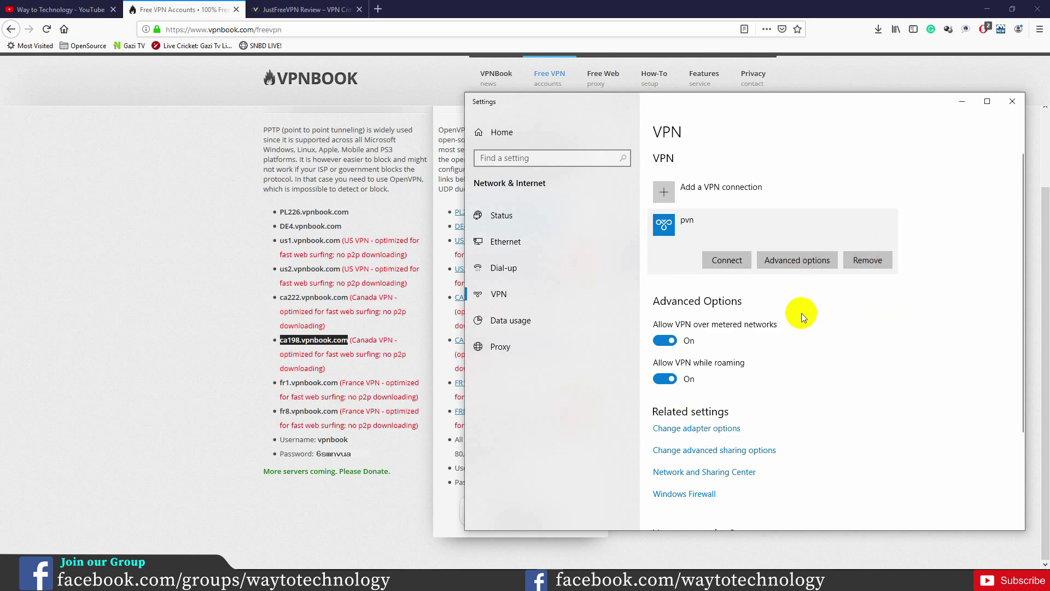
Step: Close the JustFreeVPN tab, search Google for 'epic browser' and open epicbrowser.com
{"action": "left_click", "coordinate": [359, 9]}
{"action": "left_click", "coordinate": [255, 10]}
{"action": "left_click", "coordinate": [495, 102]}
{"action": "type", "text": "pic"}
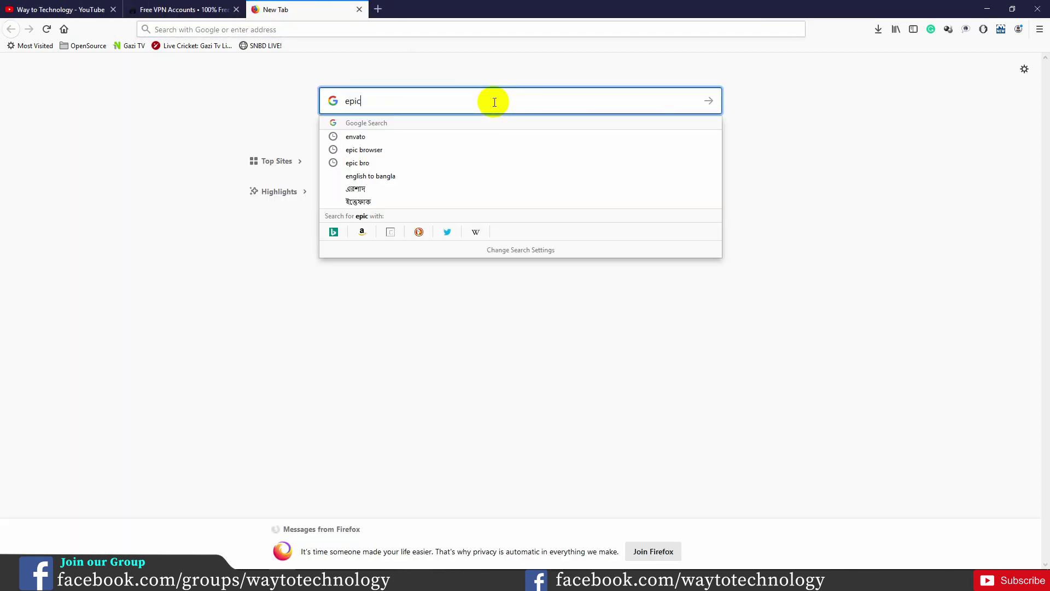
{"action": "key", "text": "Down"}
{"action": "key", "text": "Down"}
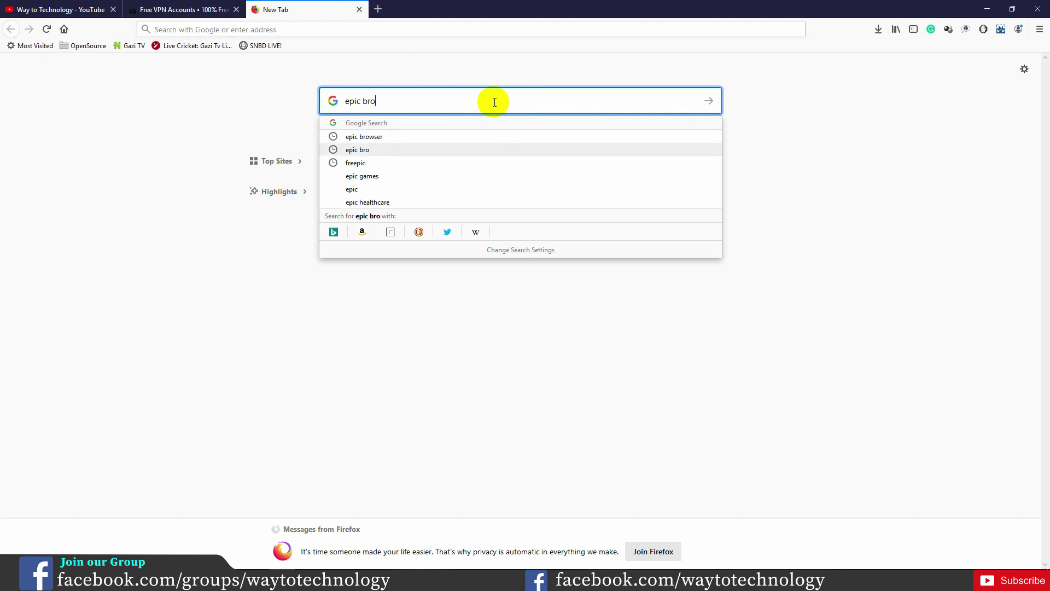
{"action": "key", "text": "Up"}
{"action": "key", "text": "Return"}
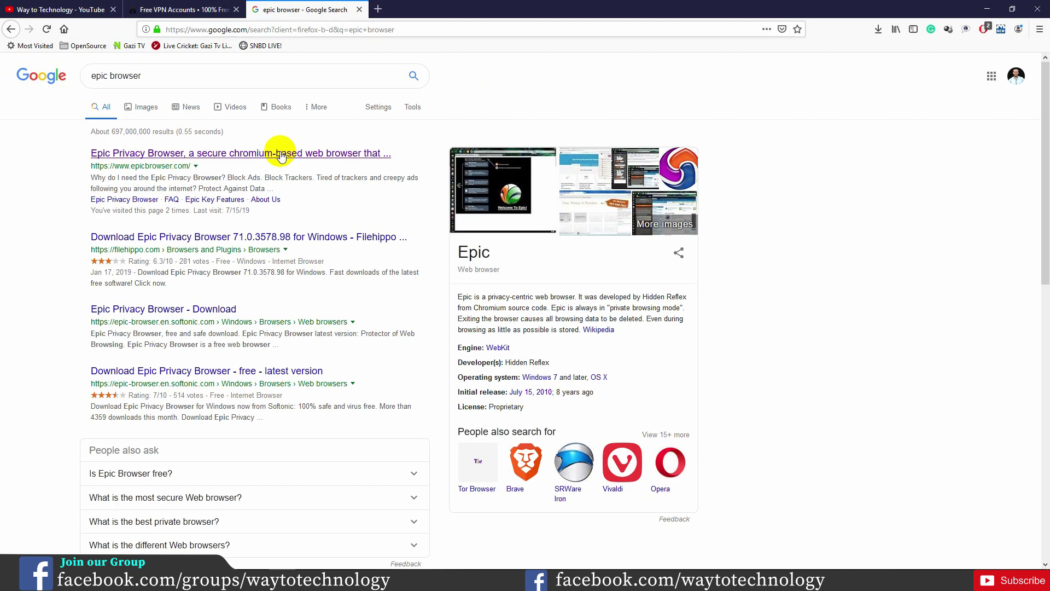
{"action": "left_click", "coordinate": [280, 154]}
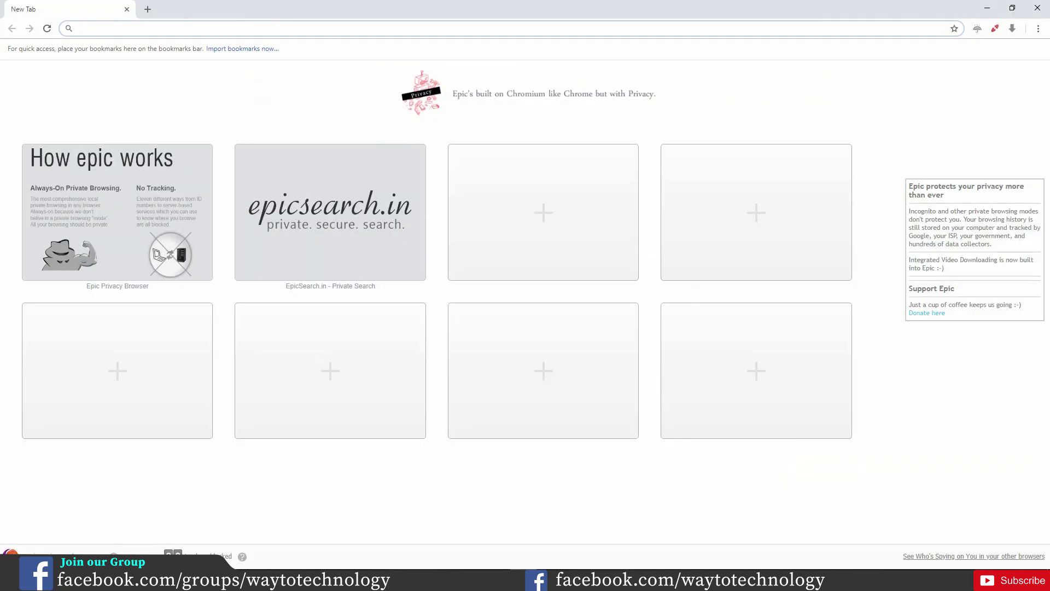
Step: Switch Epic's encrypted proxy On, keeping the US East Coast (default) location
{"action": "left_click", "coordinate": [996, 29]}
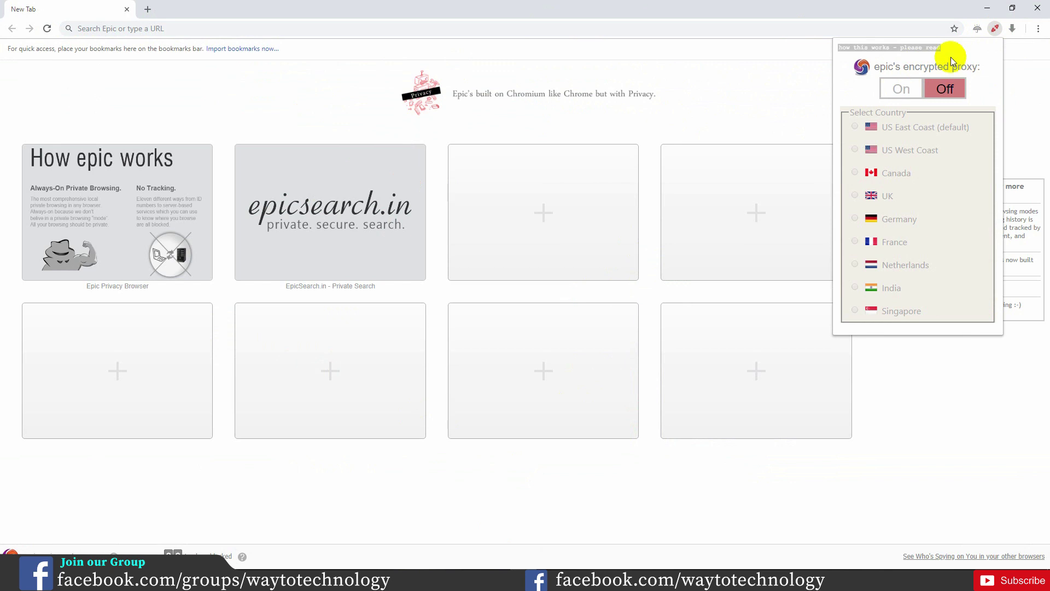
{"action": "mouse_move", "coordinate": [941, 48]}
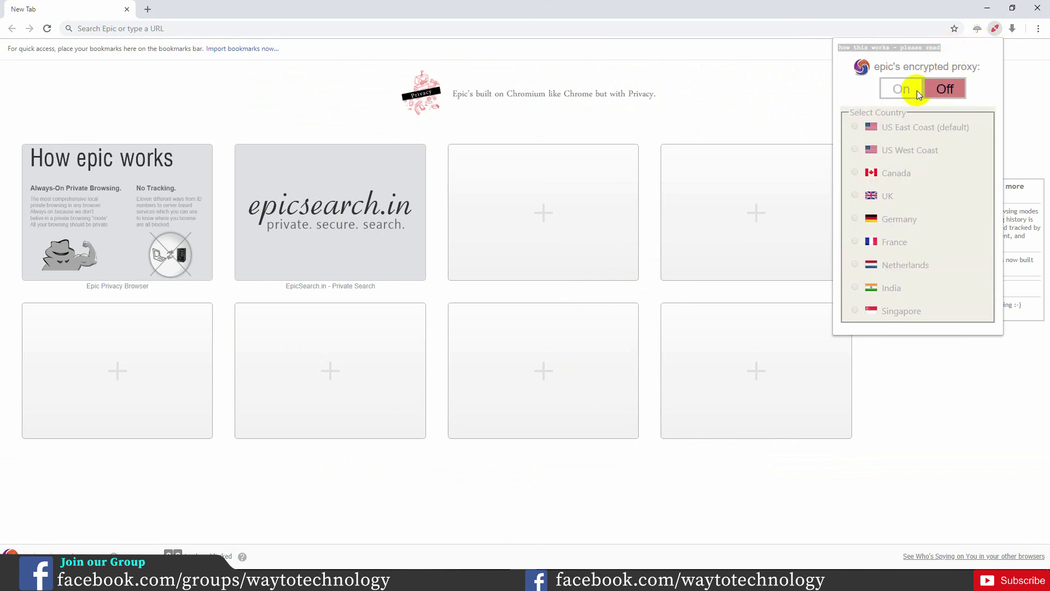
{"action": "left_click", "coordinate": [898, 90]}
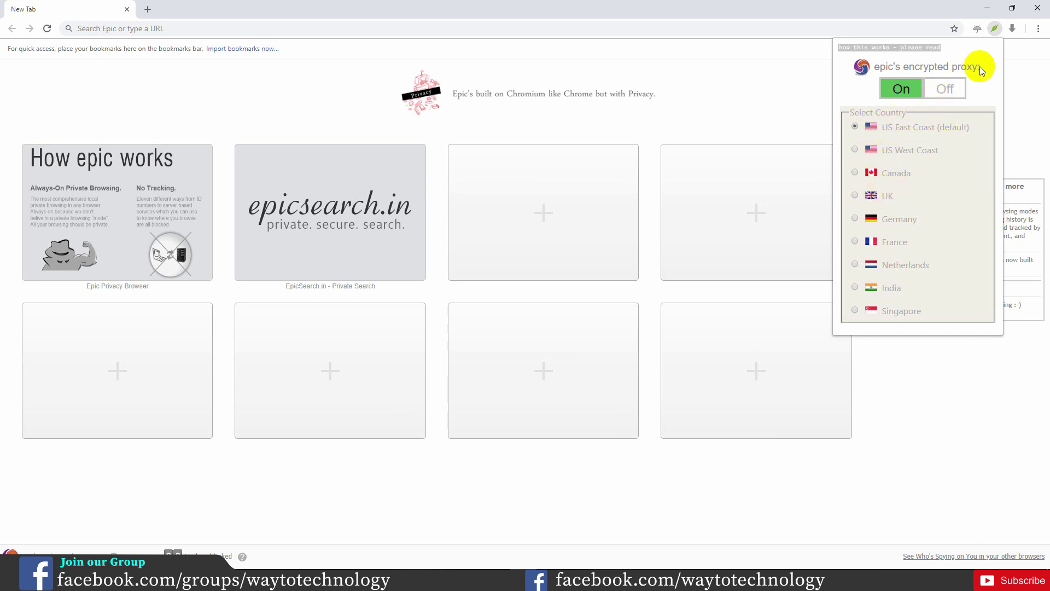
{"action": "left_click", "coordinate": [994, 28]}
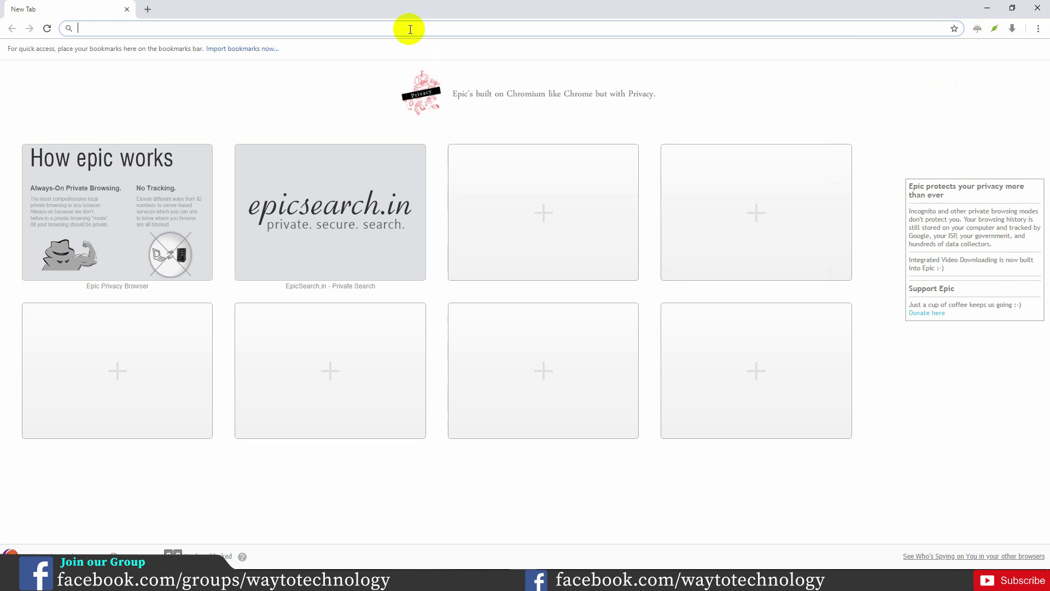
Step: Load check2ip.com and highlight the reported IP address and UNITED STATES country
{"action": "type", "text": "check2"}
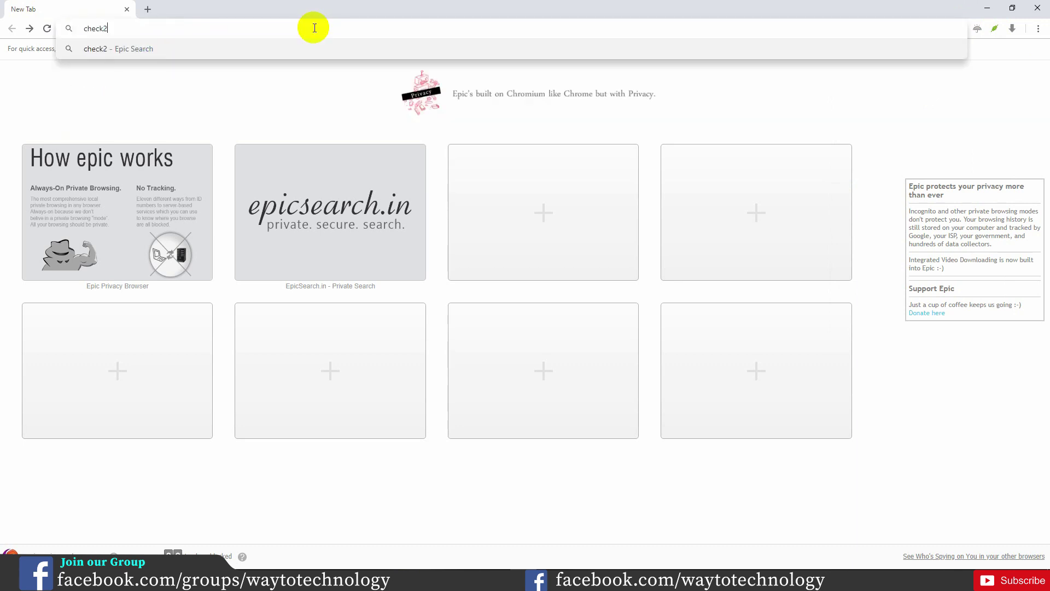
{"action": "type", "text": "ipc"}
{"action": "key", "text": "BackSpace"}
{"action": "type", "text": ".com"}
{"action": "key", "text": "Return"}
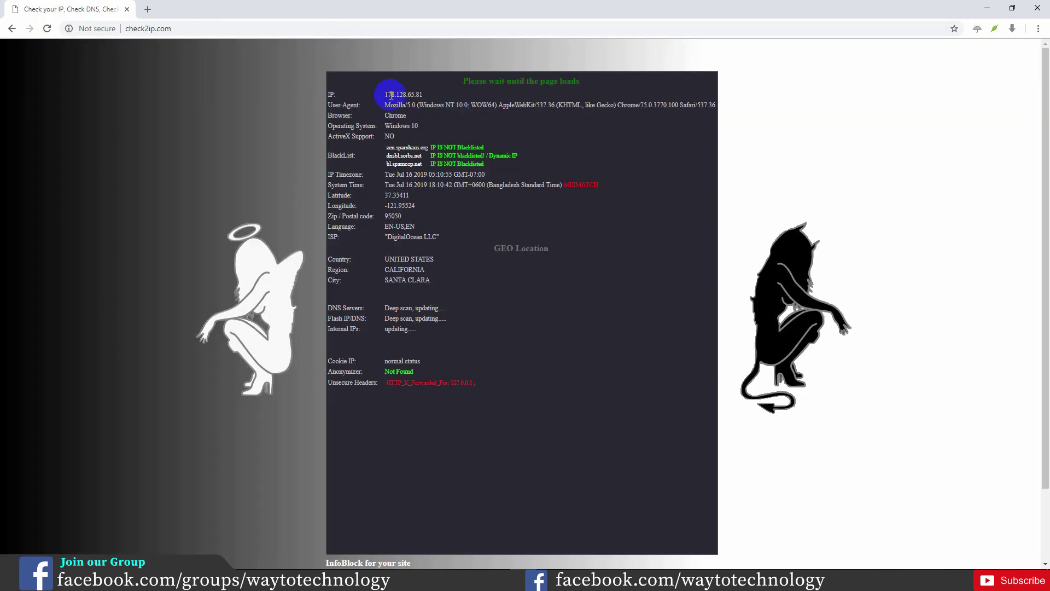
{"action": "left_click_drag", "start_coordinate": [386, 94], "coordinate": [423, 95]}
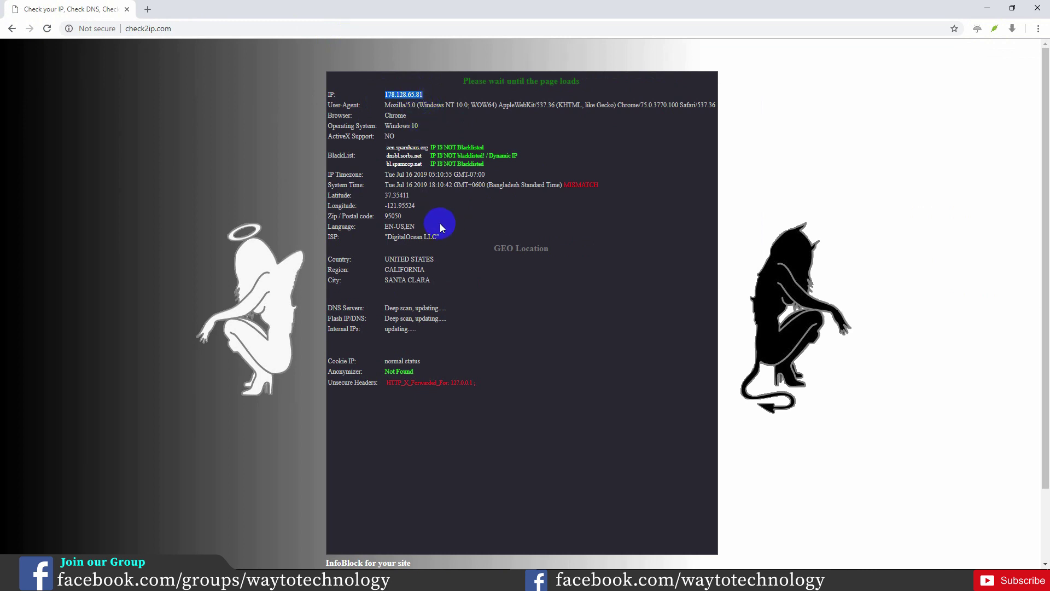
{"action": "left_click_drag", "start_coordinate": [385, 259], "coordinate": [444, 248]}
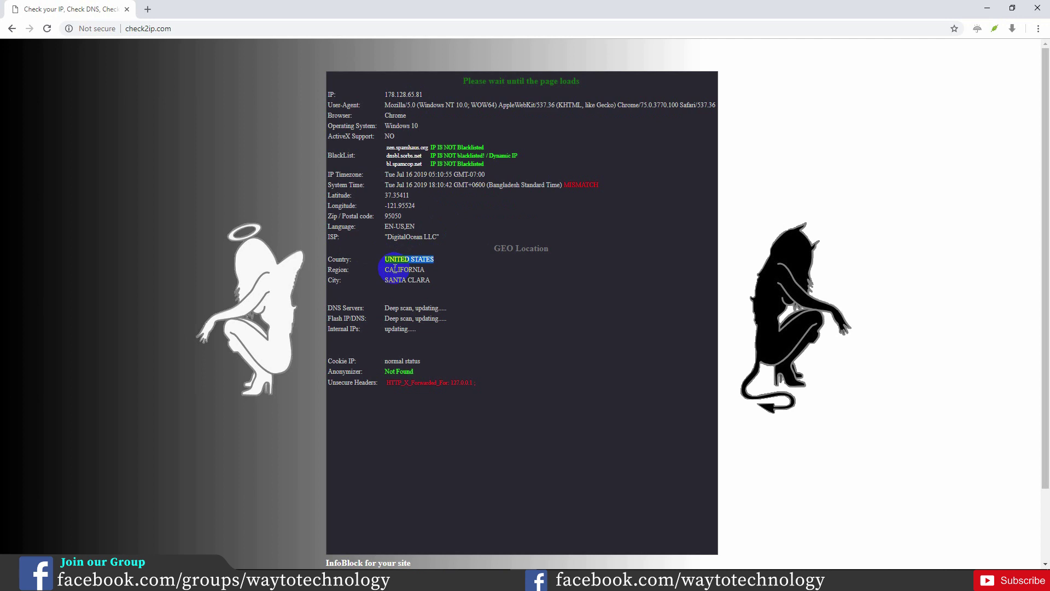